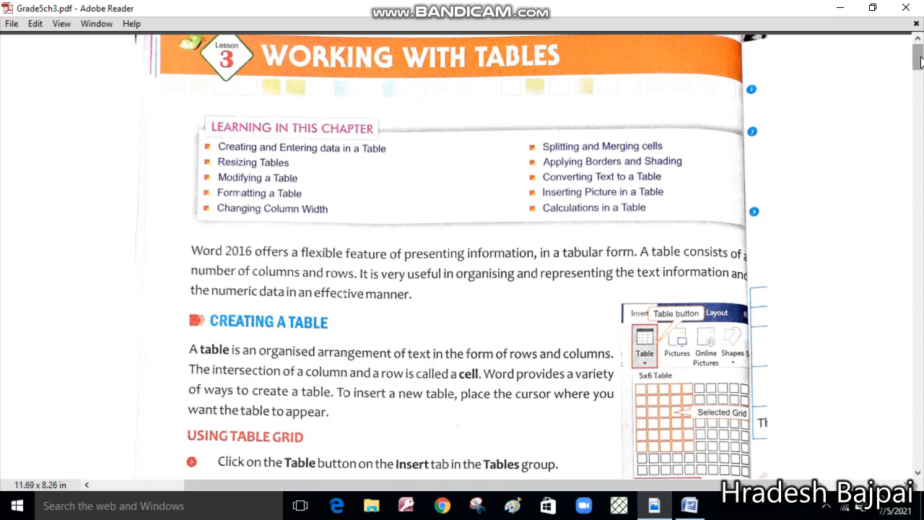
Step: Draw a freehand red grid of three horizontal and three vertical lines over the Creating a Table section
{"action": "left_click_drag", "start_coordinate": [921, 62], "coordinate": [920, 93]}
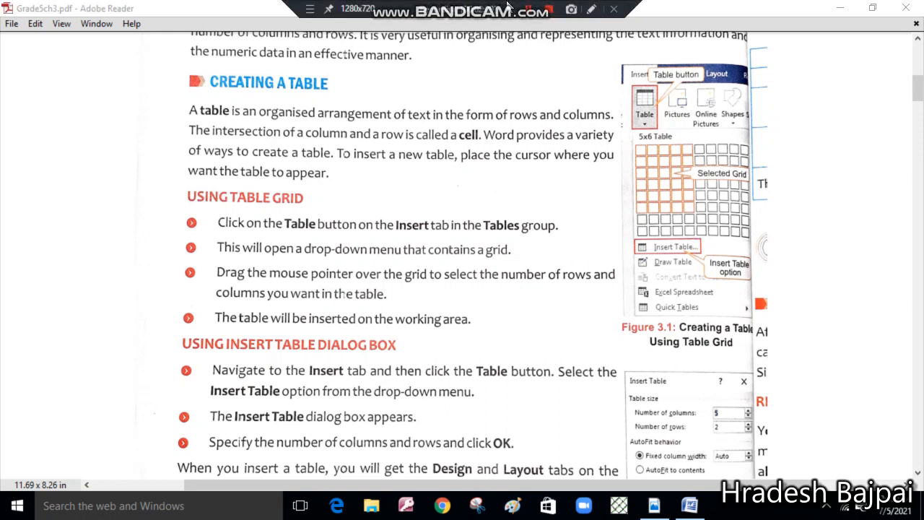
{"action": "left_click", "coordinate": [592, 10]}
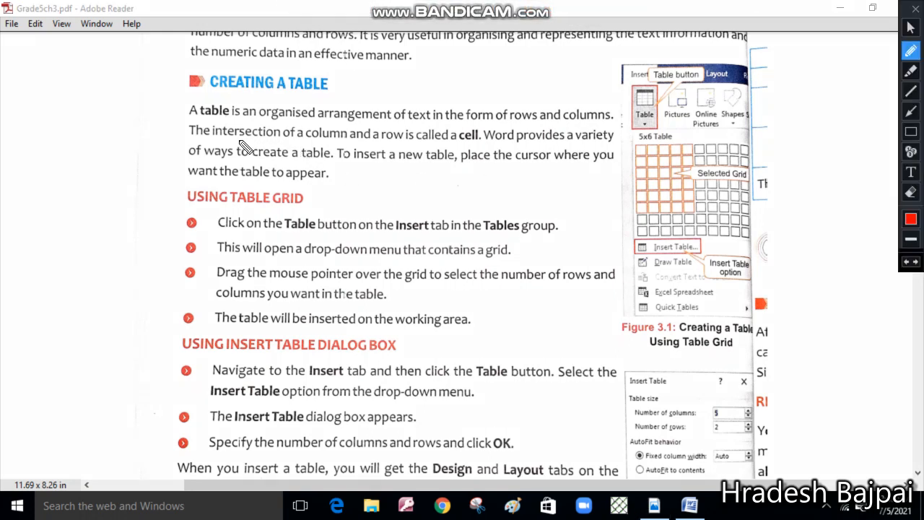
{"action": "left_click", "coordinate": [143, 166]}
{"action": "mouse_move", "coordinate": [143, 166]}
{"action": "left_mouse_down"}
{"action": "mouse_move", "coordinate": [415, 151]}
{"action": "mouse_move", "coordinate": [462, 138]}
{"action": "left_mouse_up"}
{"action": "left_click_drag", "start_coordinate": [144, 213], "coordinate": [469, 182]}
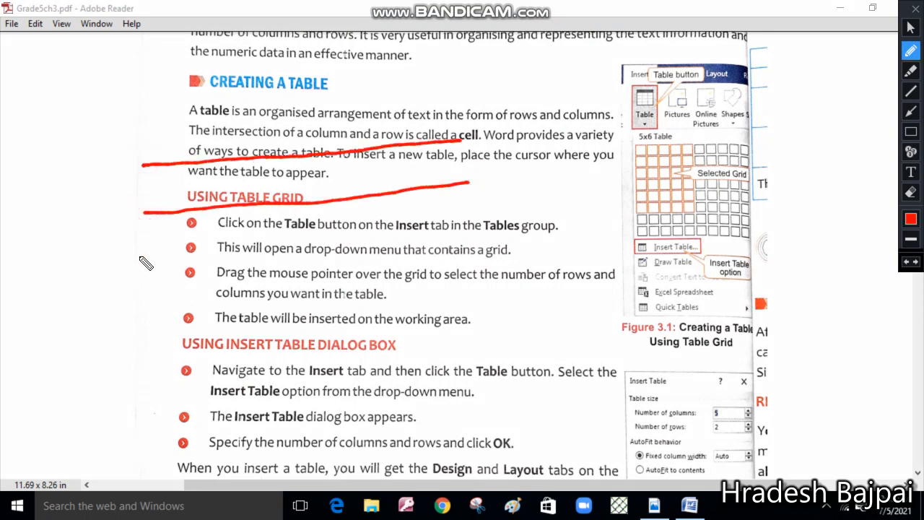
{"action": "left_click_drag", "start_coordinate": [156, 264], "coordinate": [485, 218]}
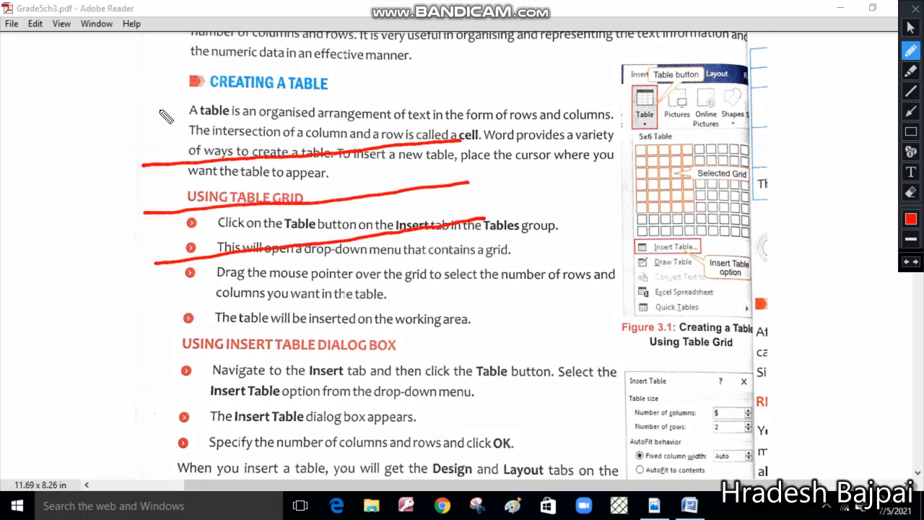
{"action": "left_click_drag", "start_coordinate": [173, 97], "coordinate": [213, 320]}
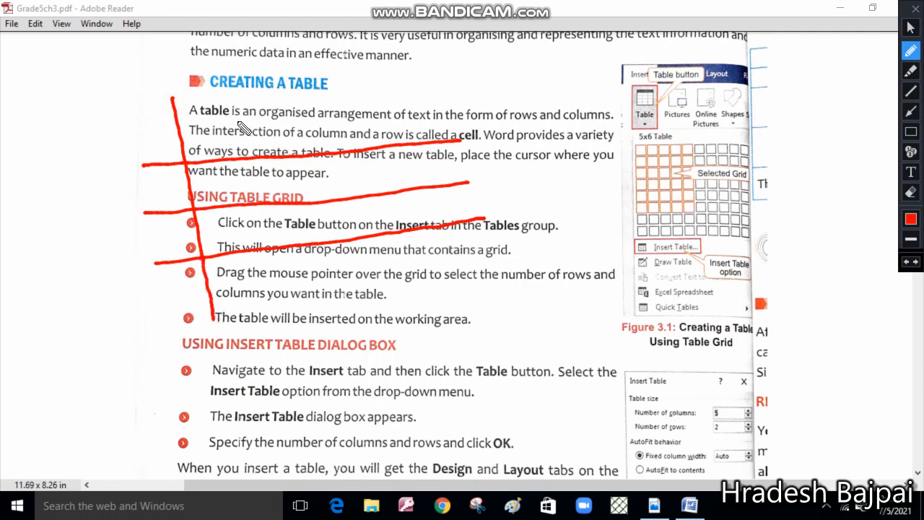
{"action": "left_click_drag", "start_coordinate": [233, 92], "coordinate": [282, 304]}
{"action": "left_click_drag", "start_coordinate": [303, 76], "coordinate": [355, 298]}
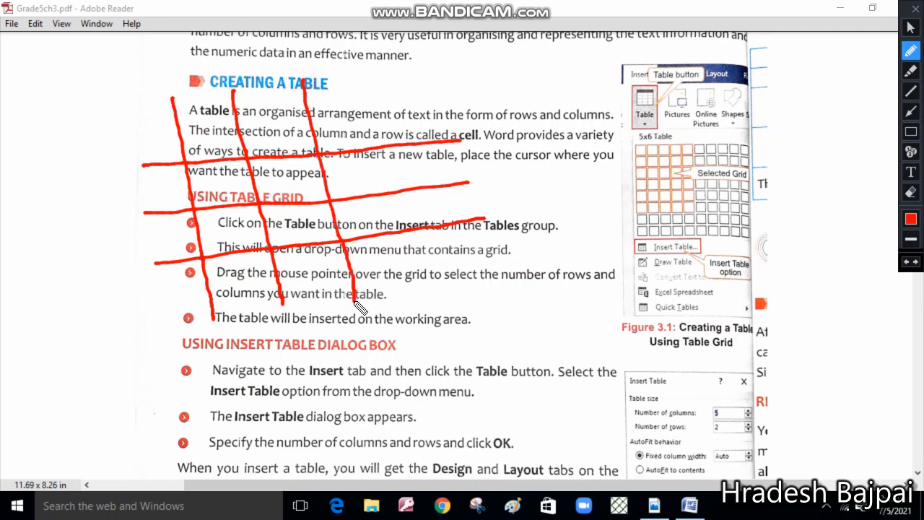
Step: Circle the sketched grid's upper-middle cell, write "cell" in it, outline a separate four-sided cell beside the grid, and exit drawing mode
{"action": "mouse_move", "coordinate": [319, 158]}
{"action": "left_mouse_down"}
{"action": "mouse_move", "coordinate": [245, 208]}
{"action": "mouse_move", "coordinate": [355, 182]}
{"action": "mouse_move", "coordinate": [285, 145]}
{"action": "mouse_move", "coordinate": [282, 202]}
{"action": "mouse_move", "coordinate": [334, 177]}
{"action": "left_mouse_up"}
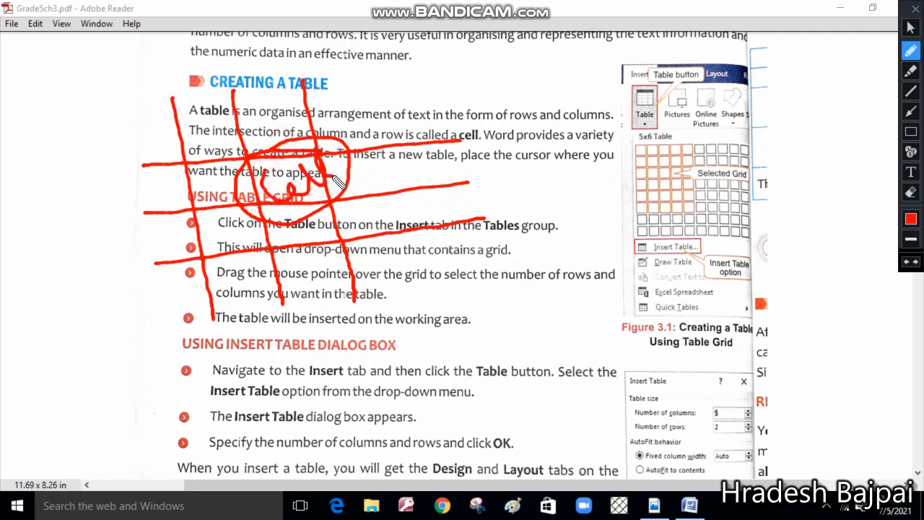
{"action": "left_click", "coordinate": [504, 184]}
{"action": "mouse_move", "coordinate": [570, 155]}
{"action": "left_mouse_down"}
{"action": "mouse_move", "coordinate": [577, 217]}
{"action": "mouse_move", "coordinate": [534, 220]}
{"action": "mouse_move", "coordinate": [509, 186]}
{"action": "left_mouse_up"}
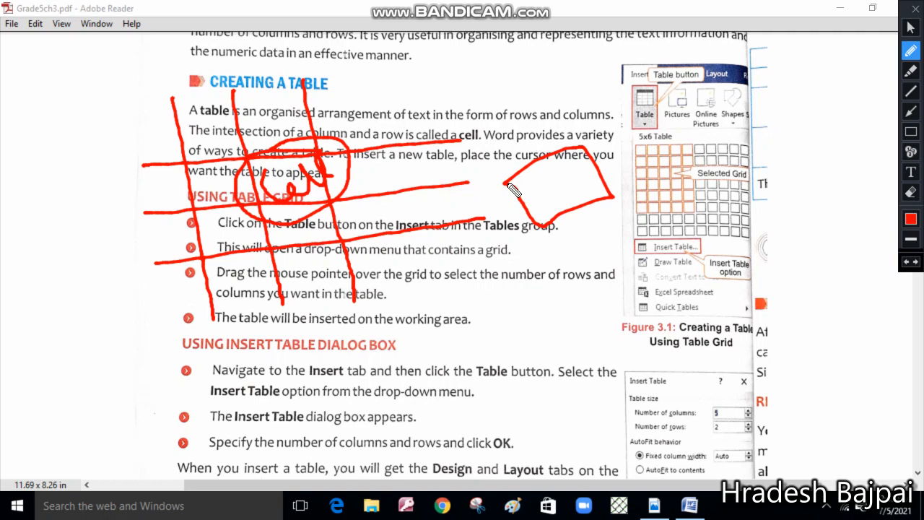
{"action": "left_click", "coordinate": [914, 13]}
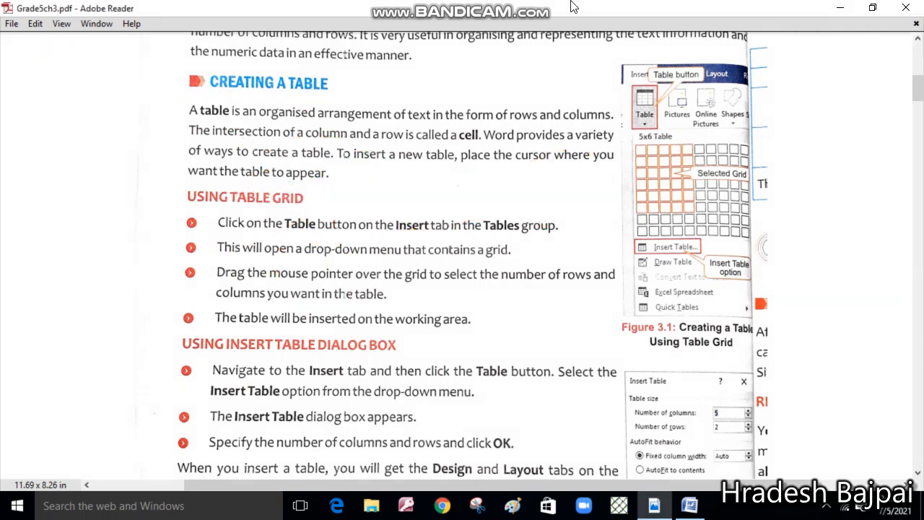
Step: Mark the Using Table Grid and Using Insert Table Dialog Box headings with red check marks, and exit drawing mode
{"action": "mouse_move", "coordinate": [543, 6]}
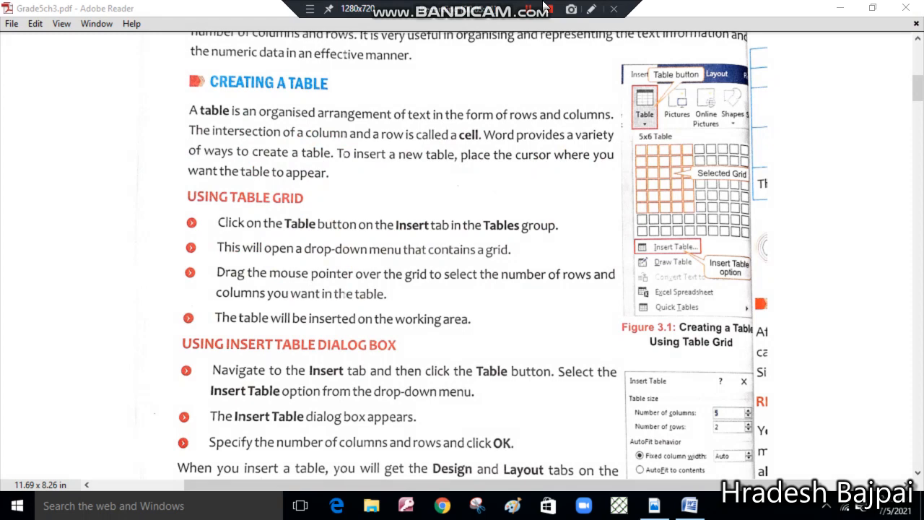
{"action": "left_click", "coordinate": [591, 9]}
{"action": "left_click_drag", "start_coordinate": [165, 195], "coordinate": [234, 180]}
{"action": "left_click_drag", "start_coordinate": [131, 354], "coordinate": [223, 325]}
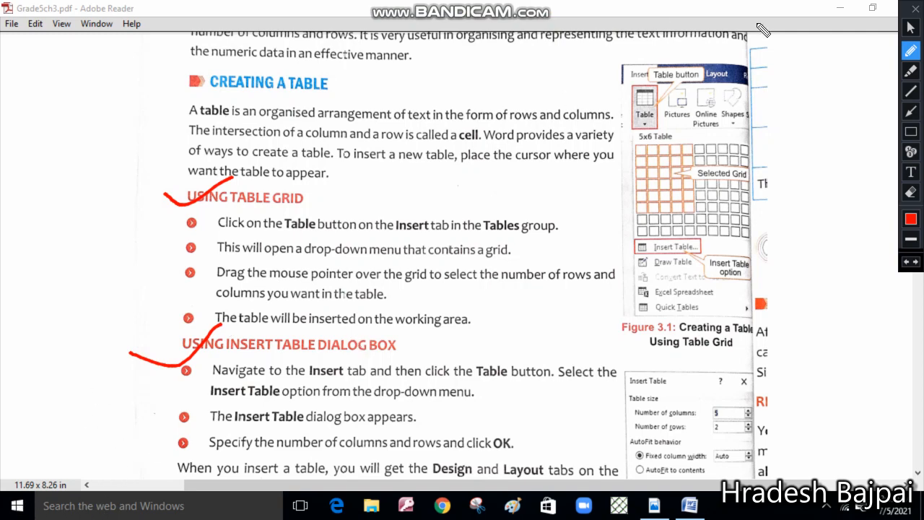
{"action": "left_click", "coordinate": [910, 9]}
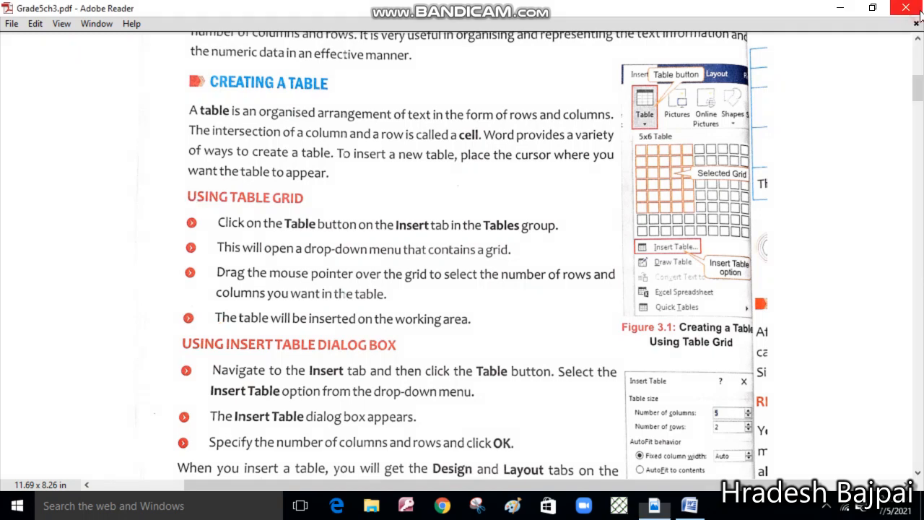
Step: Open Microsoft Office Word 2007 and insert a table with 5 columns and 4 rows using the table grid
{"action": "left_click", "coordinate": [18, 509]}
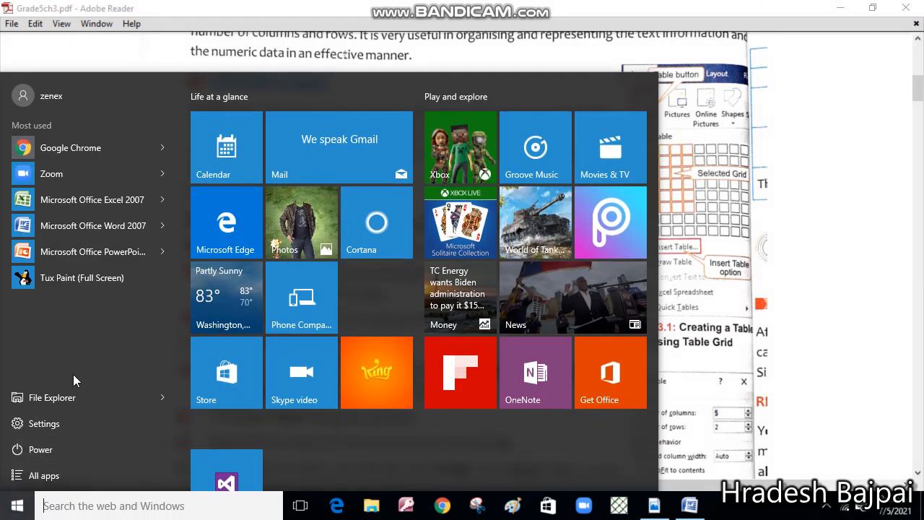
{"action": "left_click", "coordinate": [83, 229]}
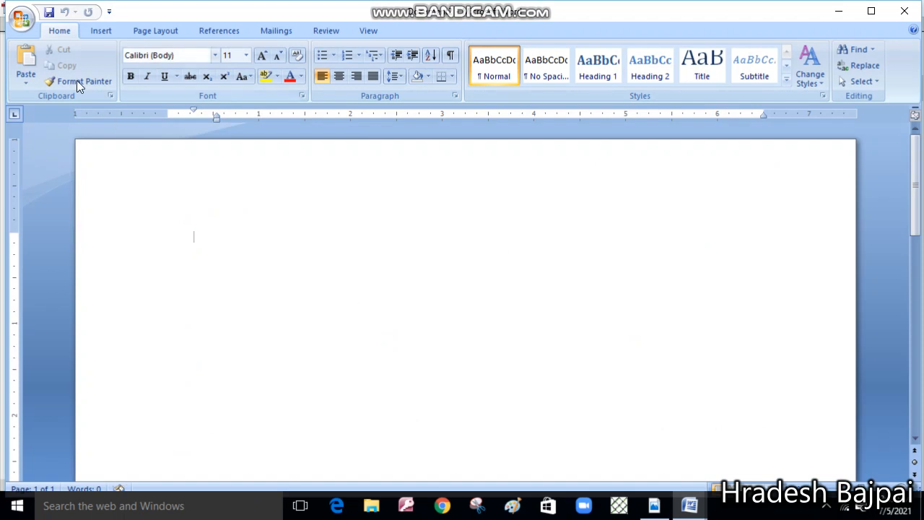
{"action": "left_click", "coordinate": [108, 34]}
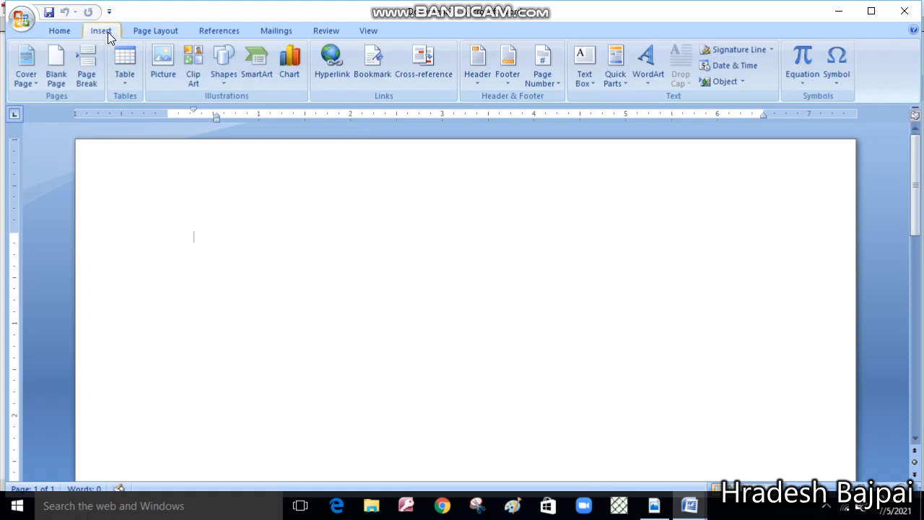
{"action": "left_click", "coordinate": [125, 83]}
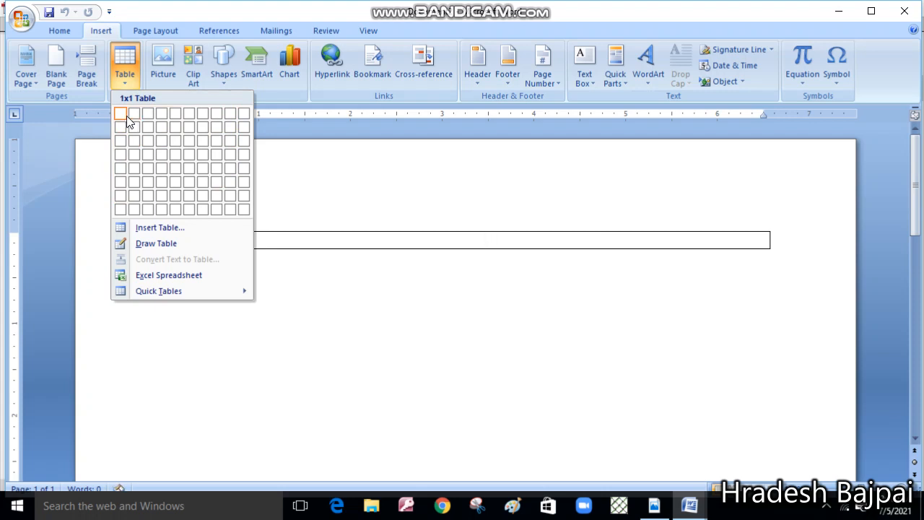
{"action": "left_click", "coordinate": [169, 155]}
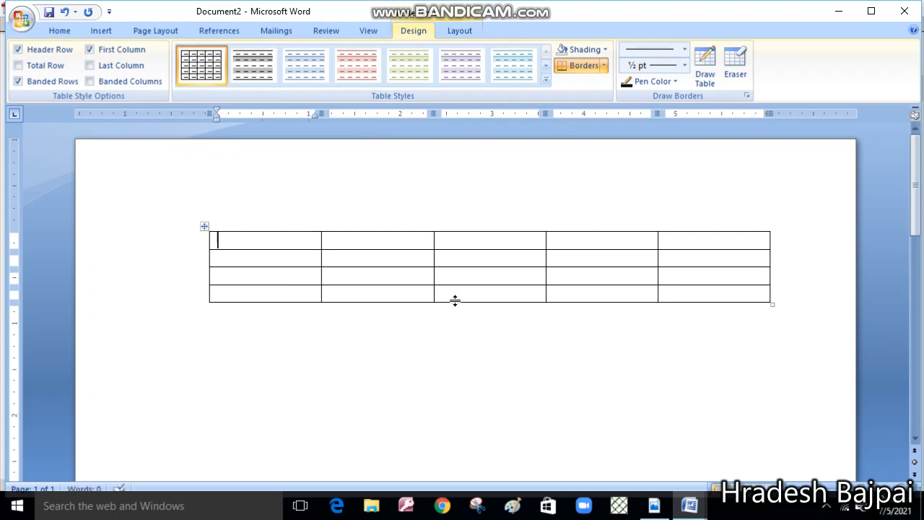
Step: Try to add blank lines above and below the table to make room for a caption
{"action": "left_click", "coordinate": [807, 300]}
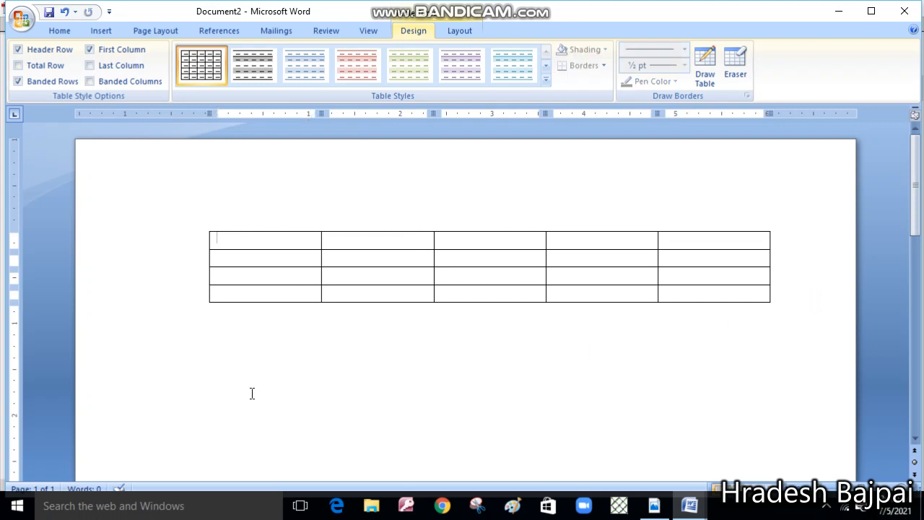
{"action": "left_click", "coordinate": [270, 380]}
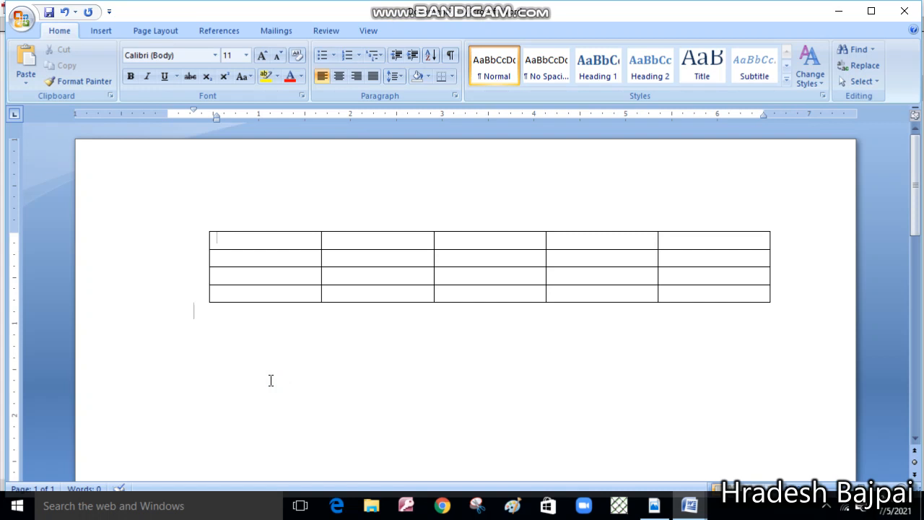
{"action": "key", "text": "Return"}
{"action": "key", "text": "Return"}
{"action": "left_click", "coordinate": [198, 204]}
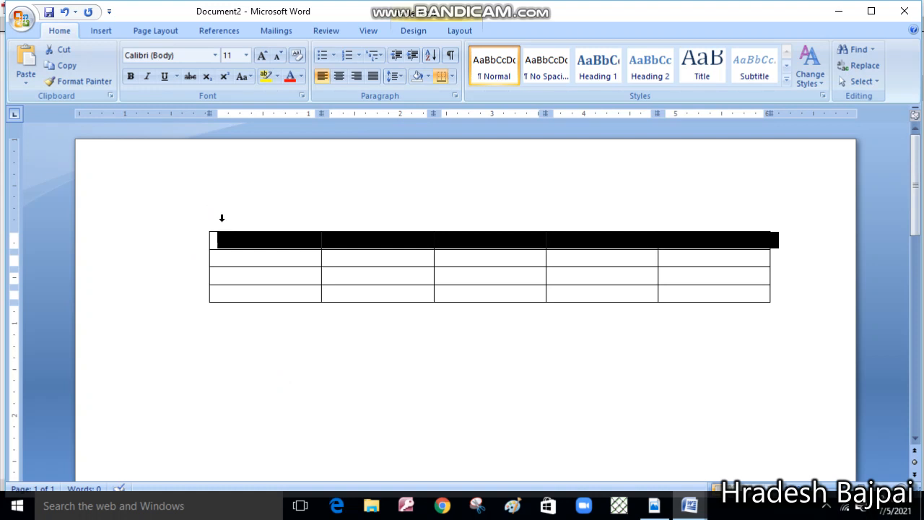
{"action": "left_click", "coordinate": [221, 219]}
{"action": "left_click", "coordinate": [171, 266]}
{"action": "double_click", "coordinate": [171, 265]}
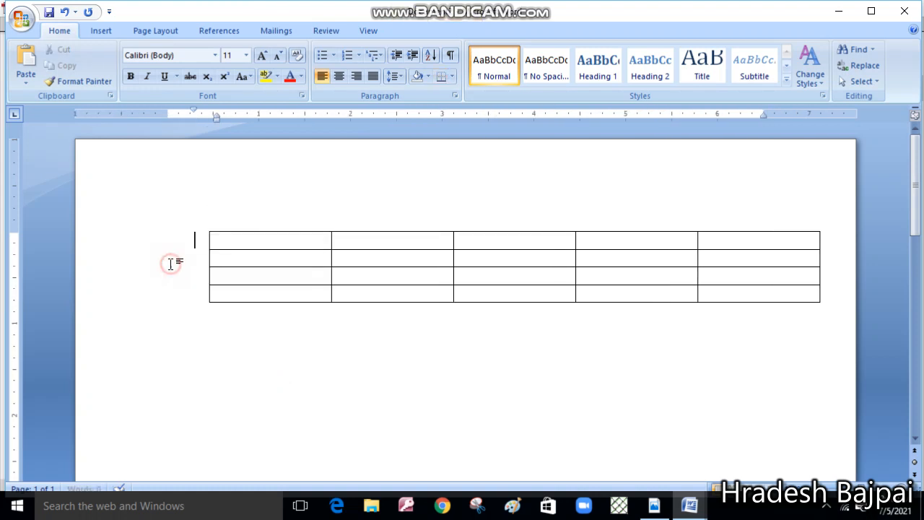
{"action": "key", "text": "Return"}
{"action": "key", "text": "Return"}
{"action": "key", "text": "Up"}
{"action": "key", "text": "Up"}
{"action": "type", "text": "U"}
{"action": "left_click", "coordinate": [200, 241]}
{"action": "type", "text": "g"}
{"action": "key", "text": "ctrl+z"}
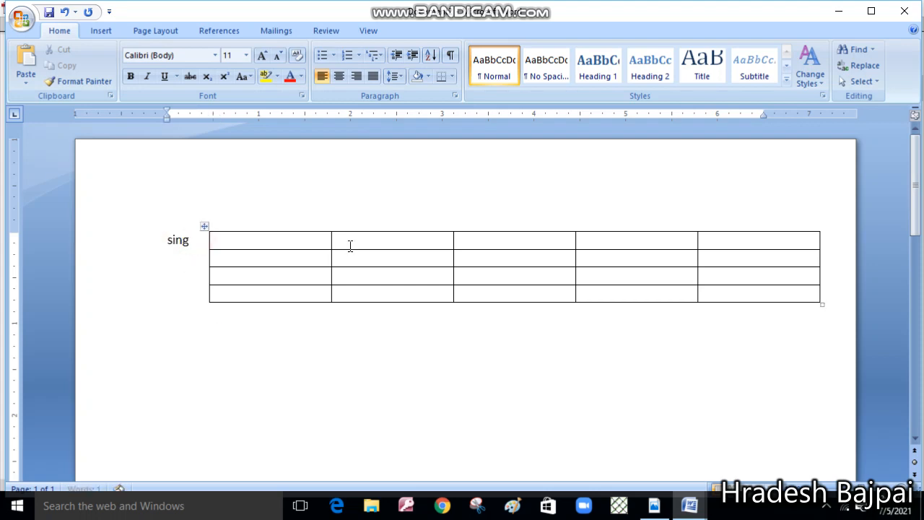
{"action": "left_click", "coordinate": [195, 238]}
{"action": "key", "text": "BackSpace"}
{"action": "key", "text": "BackSpace"}
{"action": "key", "text": "BackSpace"}
{"action": "key", "text": "BackSpace"}
Step: Enter the caption "Using table grid" below the table and the heading "Table dialog box-" on the following line
{"action": "left_click", "coordinate": [213, 332]}
{"action": "type", "text": "Using table grid"}
{"action": "key", "text": "Return"}
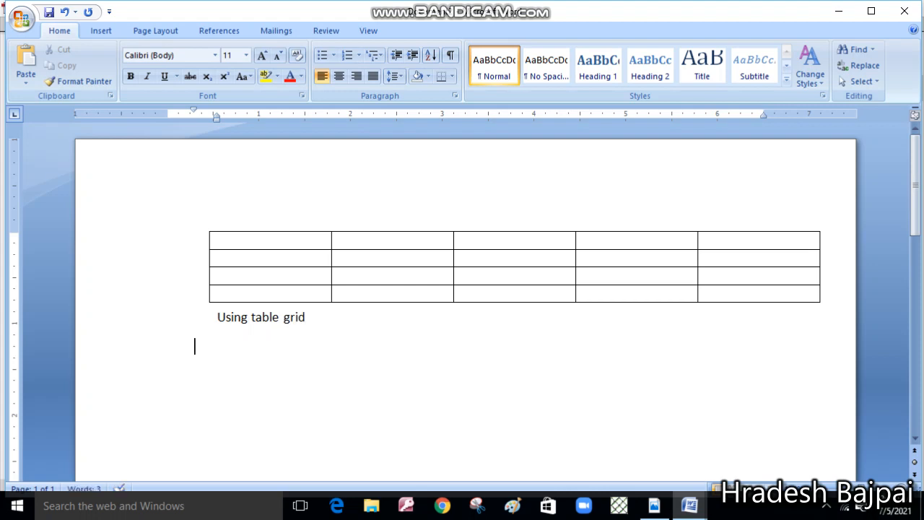
{"action": "type", "text": "table dialog ob"}
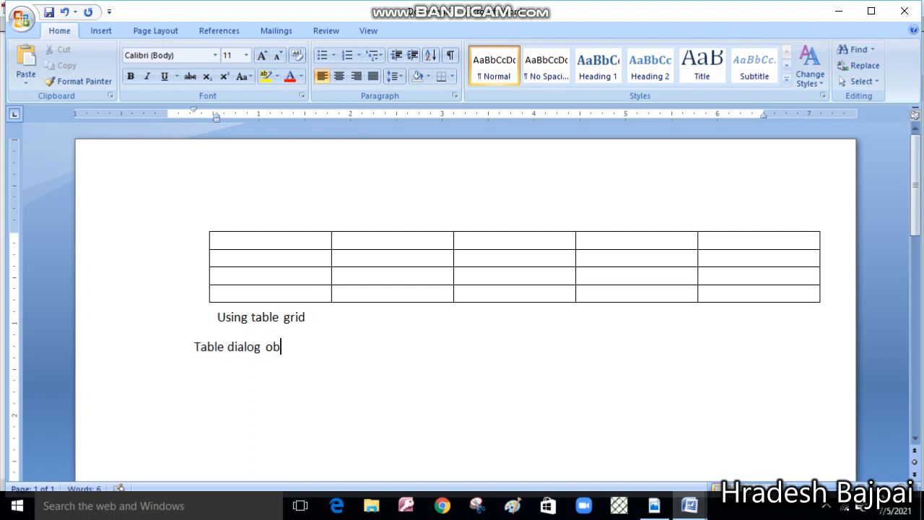
{"action": "key", "text": "BackSpace"}
{"action": "key", "text": "BackSpace"}
{"action": "type", "text": "box-"}
{"action": "key", "text": "Return"}
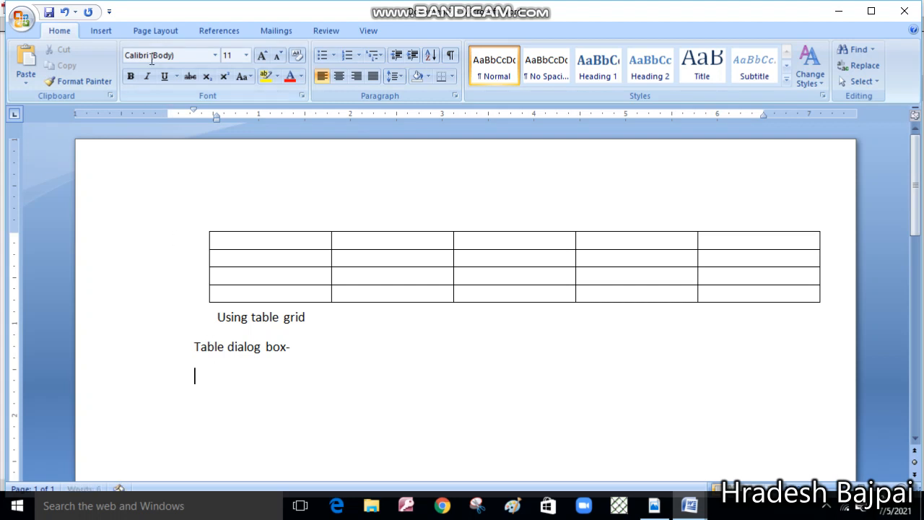
Step: Insert a table with 8 columns and 5 rows below the "Table dialog box-" heading using the Insert Table dialog
{"action": "left_click", "coordinate": [101, 30]}
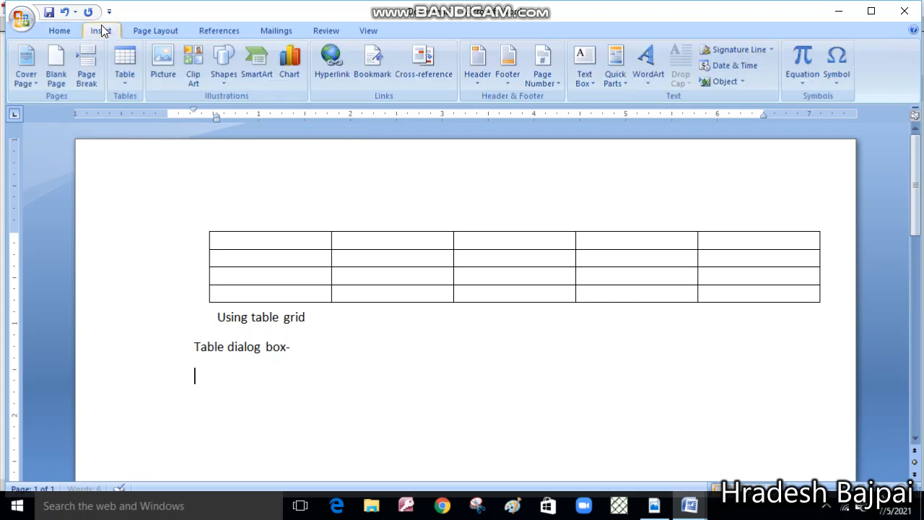
{"action": "left_click", "coordinate": [126, 65]}
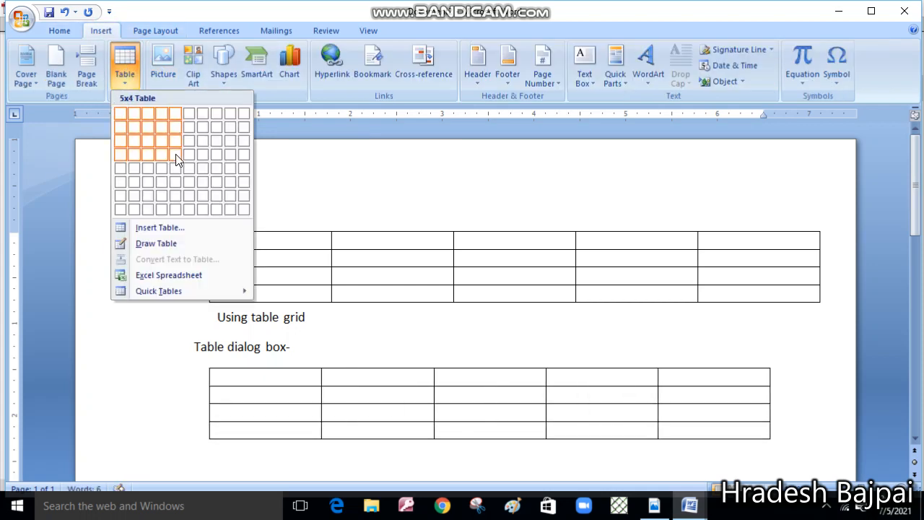
{"action": "left_click", "coordinate": [167, 229]}
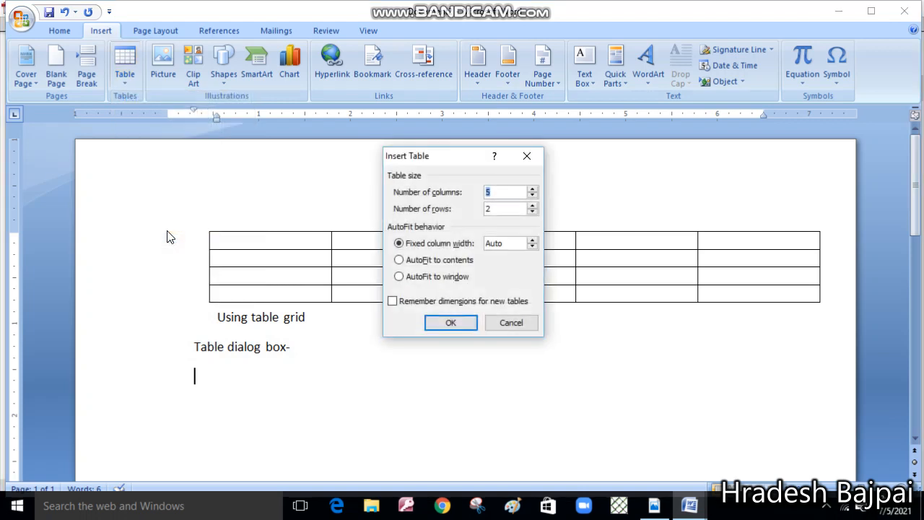
{"action": "left_click", "coordinate": [439, 157]}
{"action": "left_click_drag", "start_coordinate": [440, 156], "coordinate": [393, 127]}
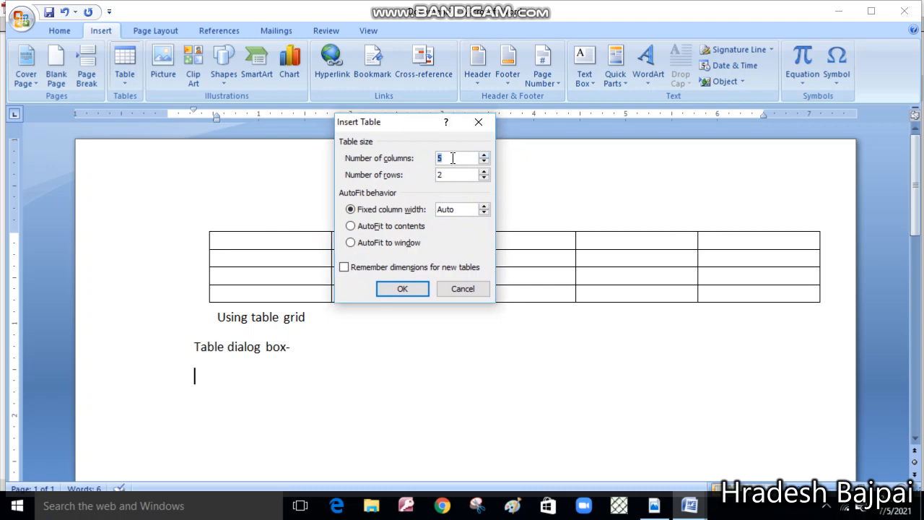
{"action": "key", "text": "BackSpace"}
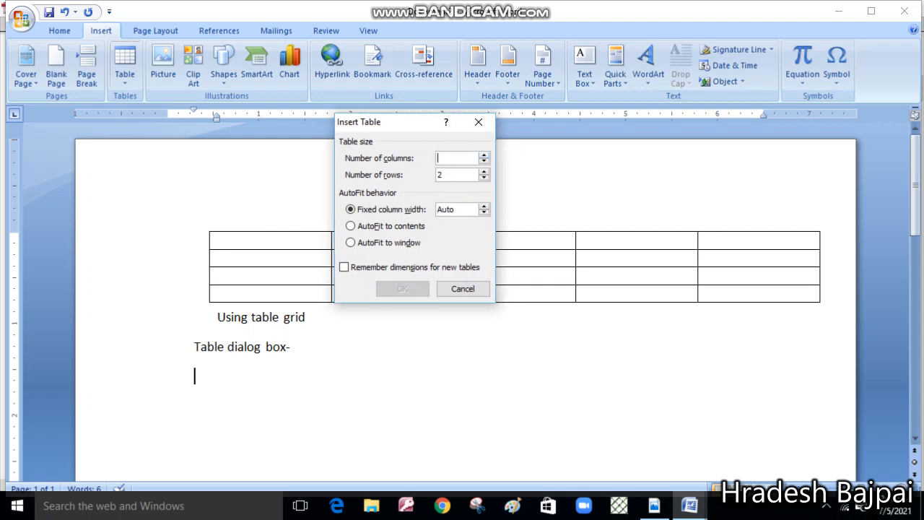
{"action": "type", "text": "8"}
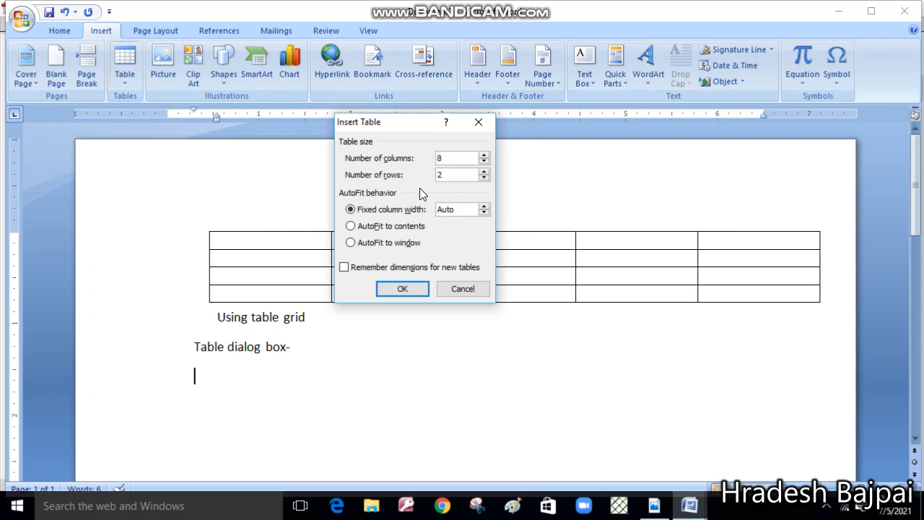
{"action": "double_click", "coordinate": [452, 174]}
{"action": "key", "text": "BackSpace"}
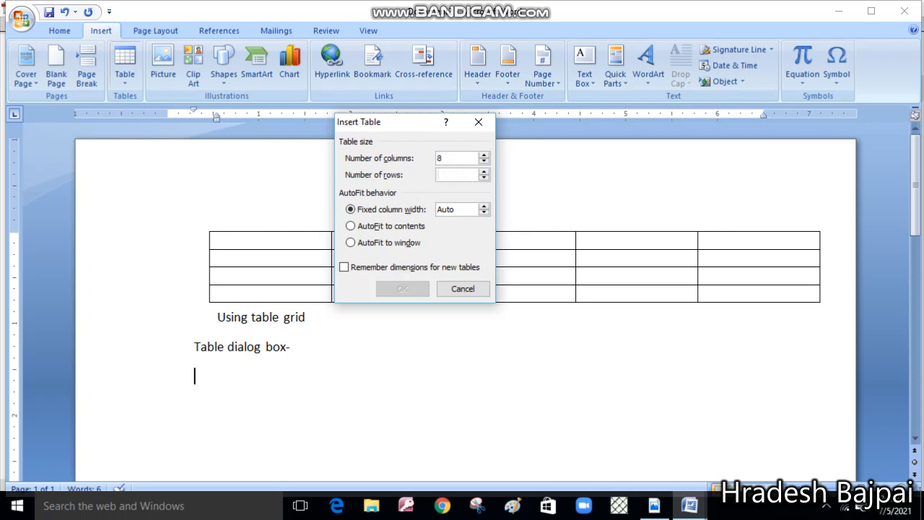
{"action": "type", "text": "5"}
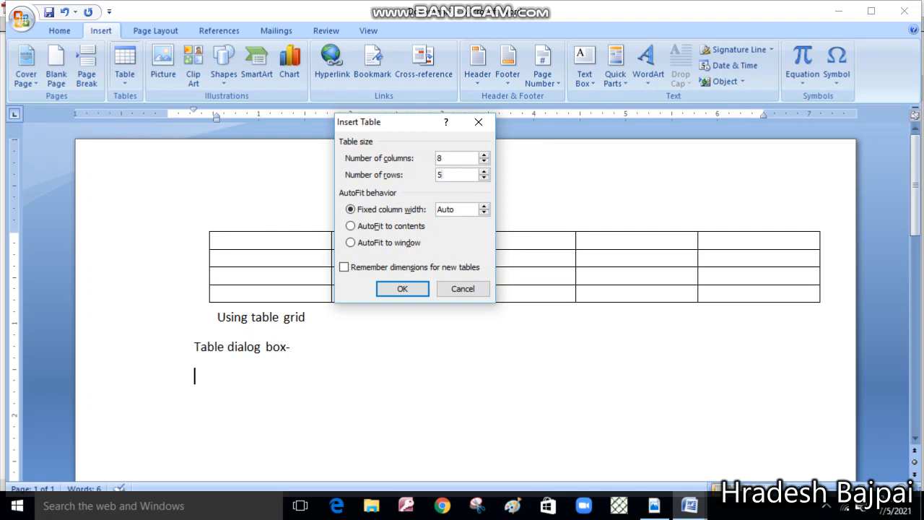
{"action": "left_click", "coordinate": [402, 289]}
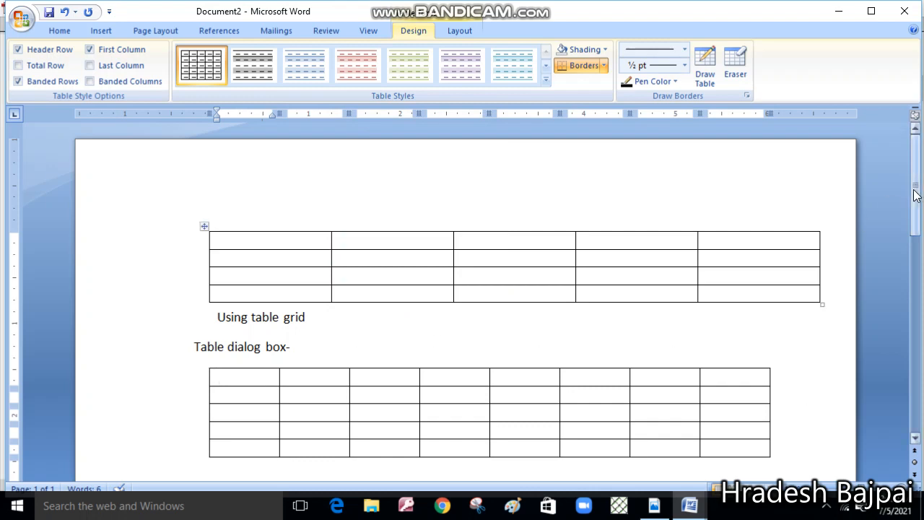
{"action": "left_click_drag", "start_coordinate": [915, 195], "coordinate": [914, 224]}
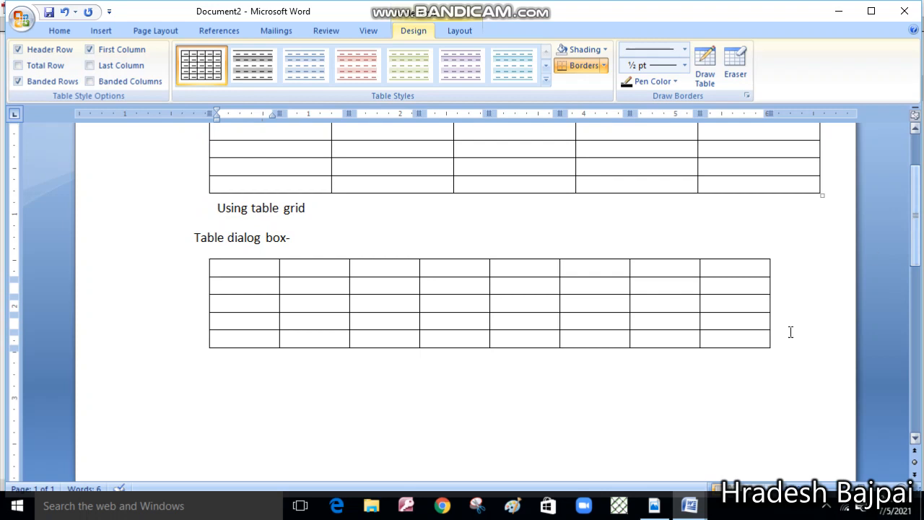
Step: Review the table-creation instructions in Grade5ch3.pdf in Adobe Reader, and return to Document2 in Word
{"action": "mouse_move", "coordinate": [689, 509]}
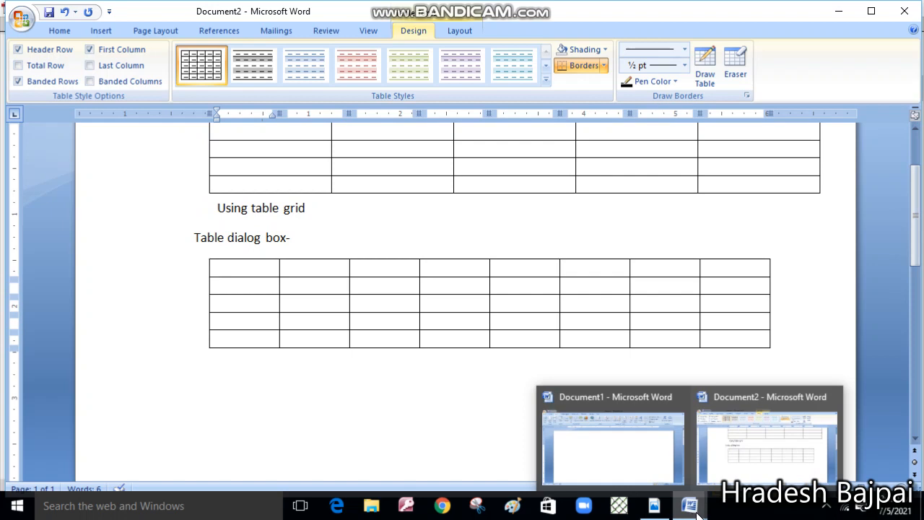
{"action": "left_click", "coordinate": [654, 506]}
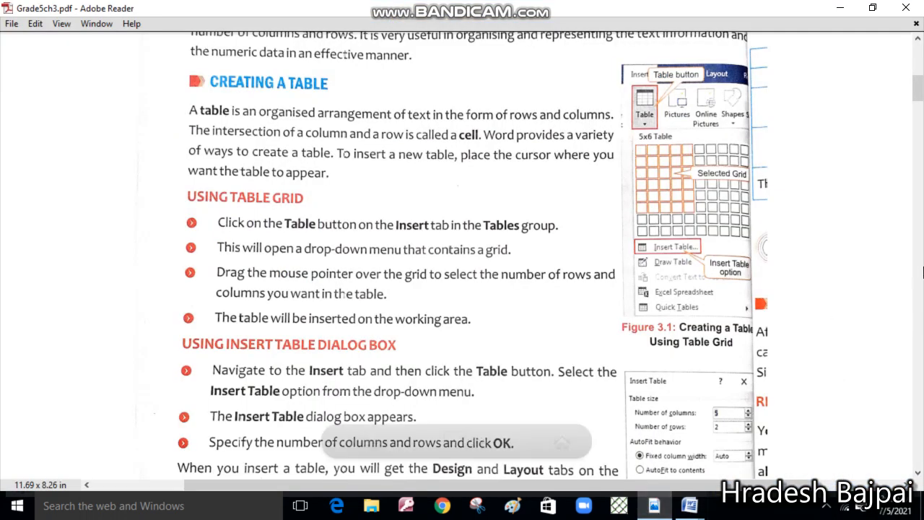
{"action": "mouse_move", "coordinate": [920, 84]}
{"action": "left_mouse_down"}
{"action": "mouse_move", "coordinate": [921, 106]}
{"action": "mouse_move", "coordinate": [921, 88]}
{"action": "left_mouse_up"}
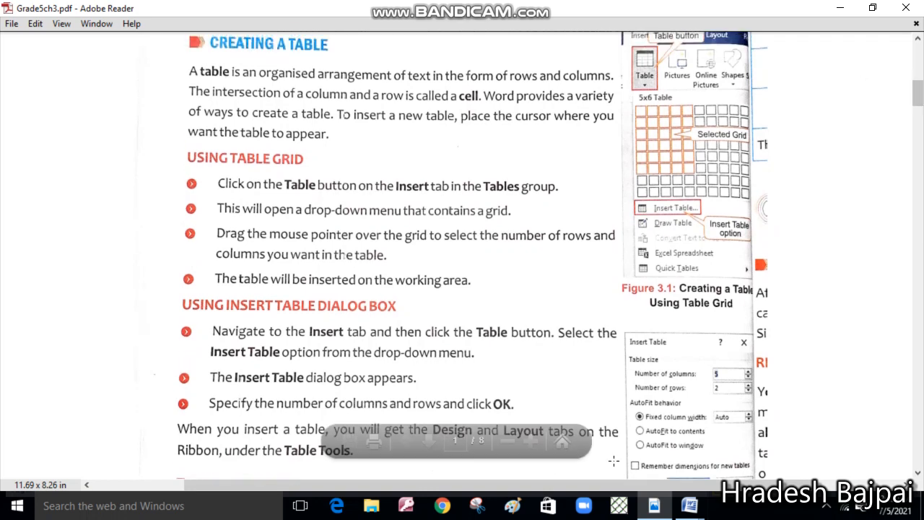
{"action": "left_click", "coordinate": [689, 505]}
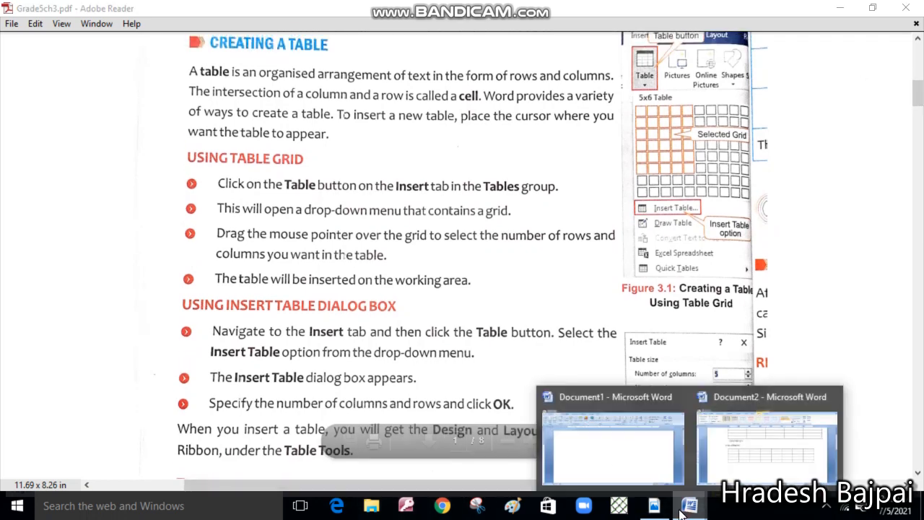
{"action": "left_click", "coordinate": [754, 457]}
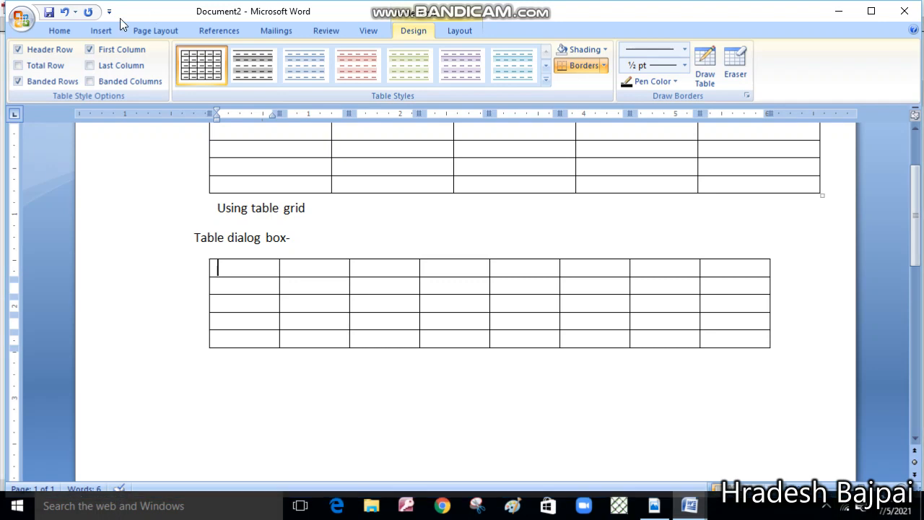
Step: Draw a table outline about 5.7 inches wide and 1.1 inches high below the 8-column table using Draw Table
{"action": "left_click", "coordinate": [100, 33]}
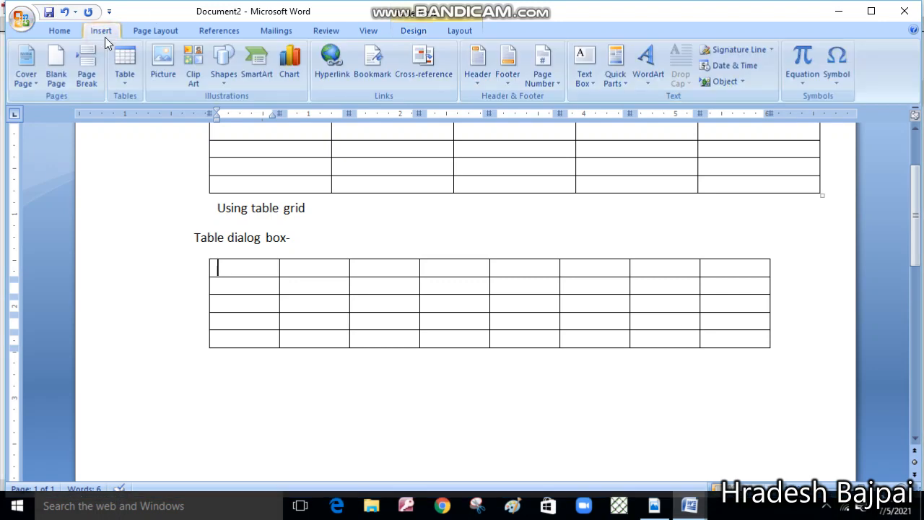
{"action": "left_click", "coordinate": [117, 87]}
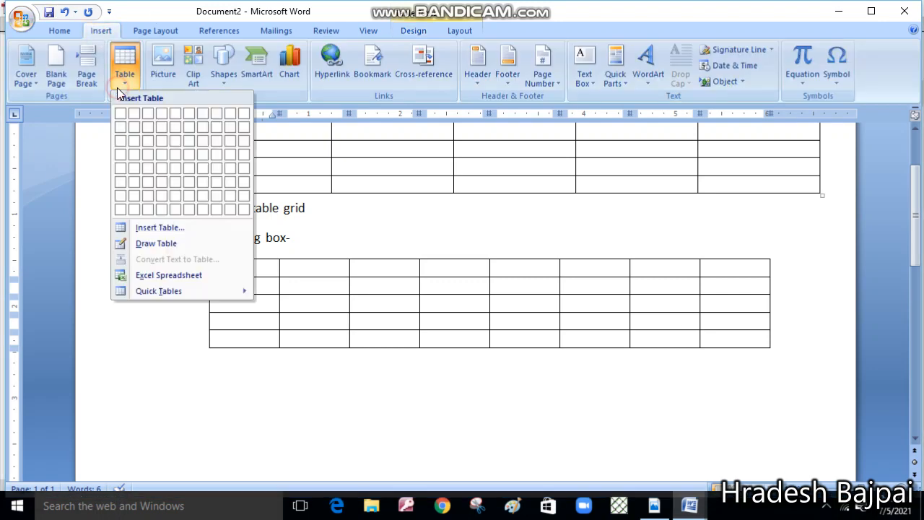
{"action": "left_click", "coordinate": [152, 245]}
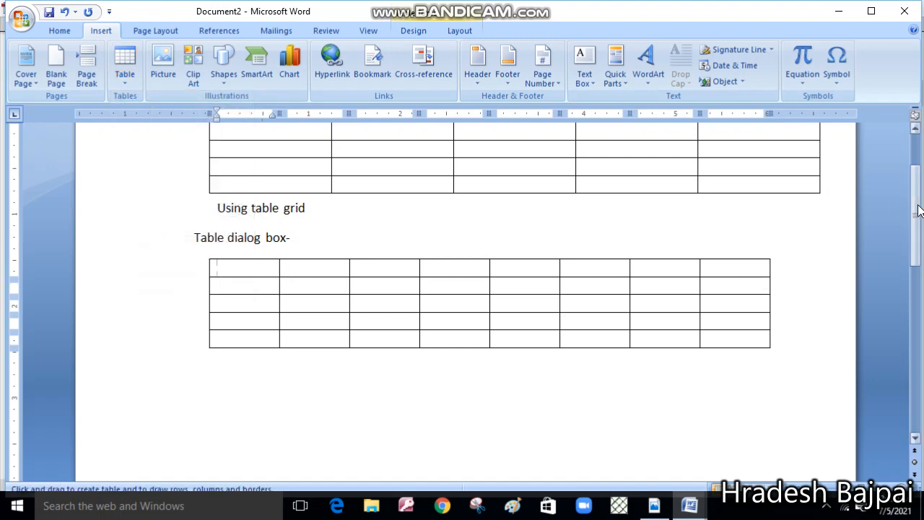
{"action": "left_click_drag", "start_coordinate": [922, 212], "coordinate": [915, 271]}
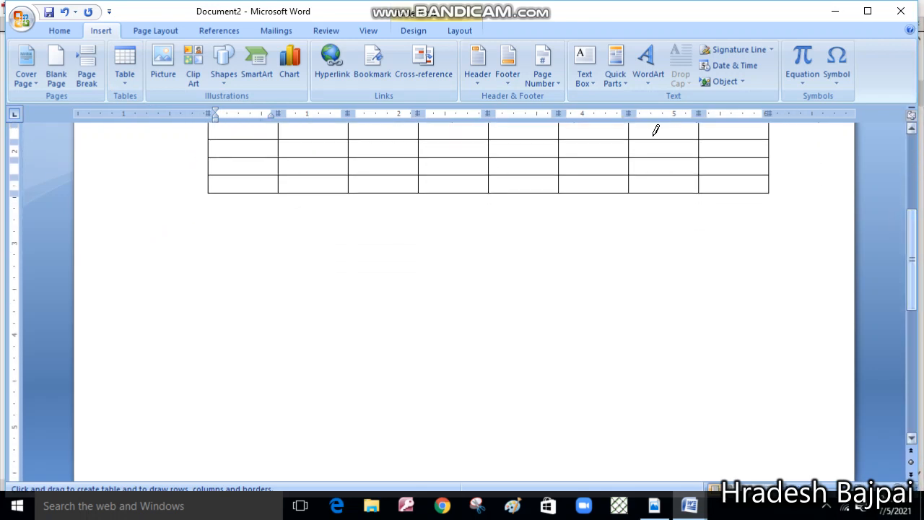
{"action": "mouse_move", "coordinate": [246, 252]}
{"action": "left_mouse_down"}
{"action": "mouse_move", "coordinate": [484, 257]}
{"action": "mouse_move", "coordinate": [703, 421]}
{"action": "mouse_move", "coordinate": [771, 368]}
{"action": "mouse_move", "coordinate": [769, 356]}
{"action": "left_mouse_up"}
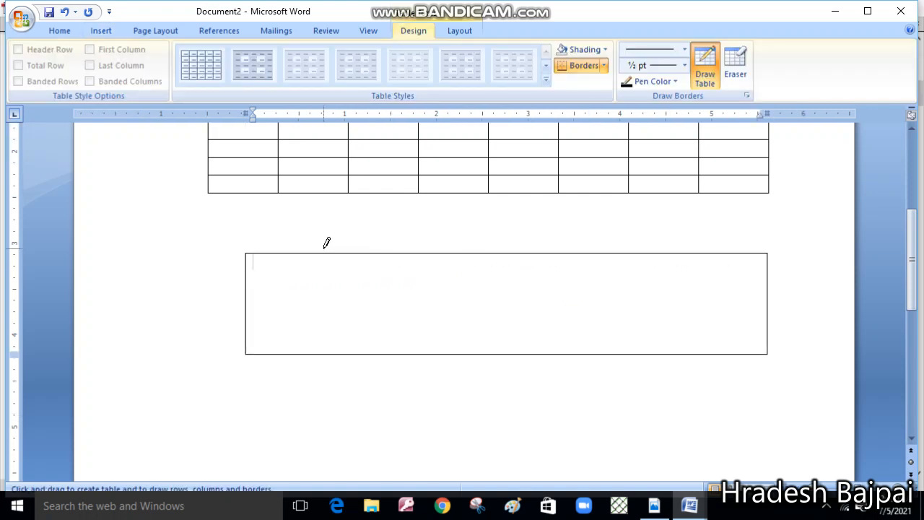
Step: Draw four vertical lines inside the hand-drawn table to divide it into five columns
{"action": "left_click_drag", "start_coordinate": [320, 254], "coordinate": [320, 322]}
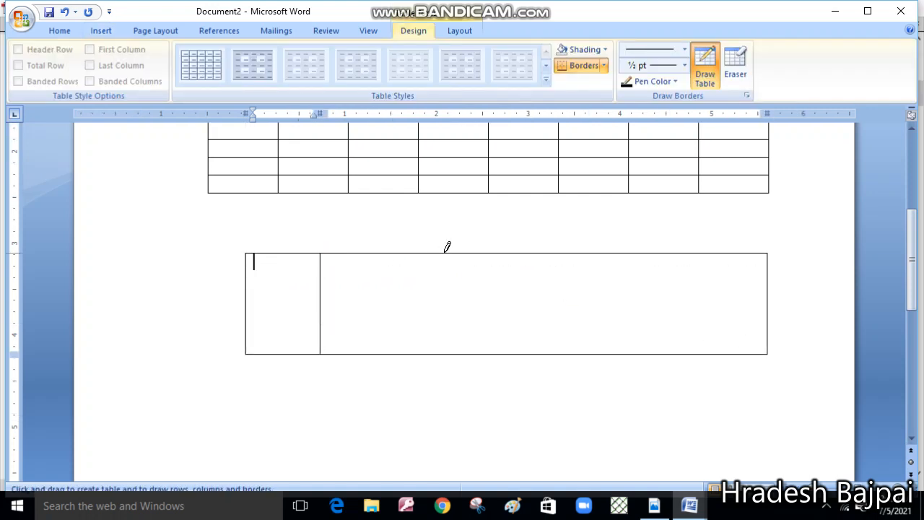
{"action": "left_click_drag", "start_coordinate": [413, 251], "coordinate": [416, 313]}
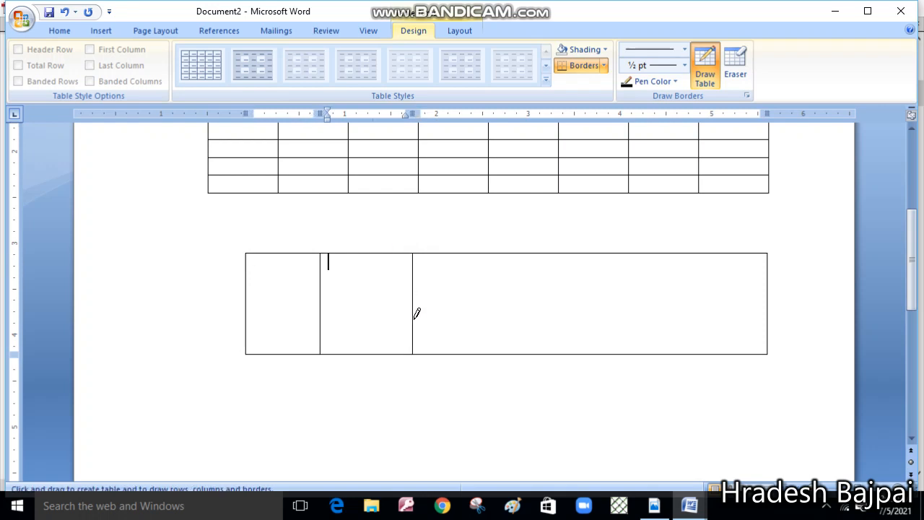
{"action": "left_click_drag", "start_coordinate": [489, 253], "coordinate": [488, 337]}
{"action": "left_click_drag", "start_coordinate": [575, 251], "coordinate": [569, 325]}
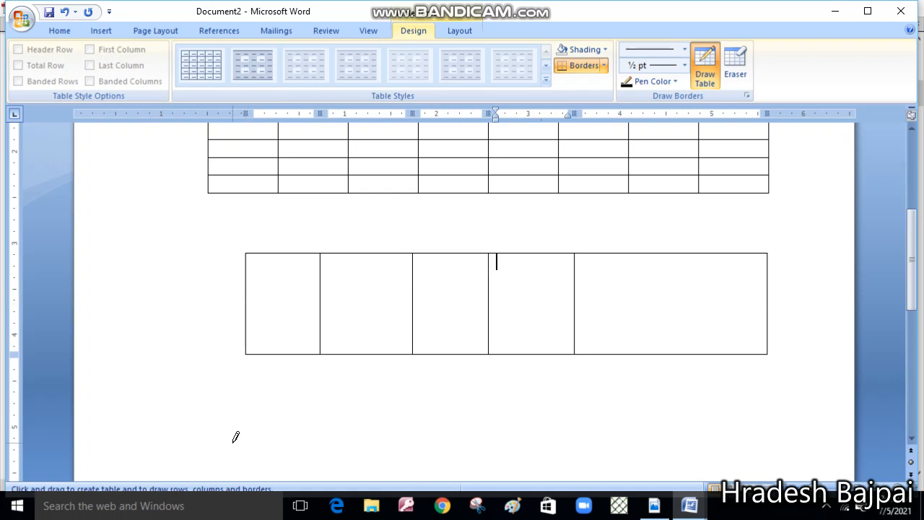
Step: Review the data-entry and cell-navigation instructions in Grade5ch3.pdf, and return to Document2 in Word
{"action": "left_click", "coordinate": [655, 507]}
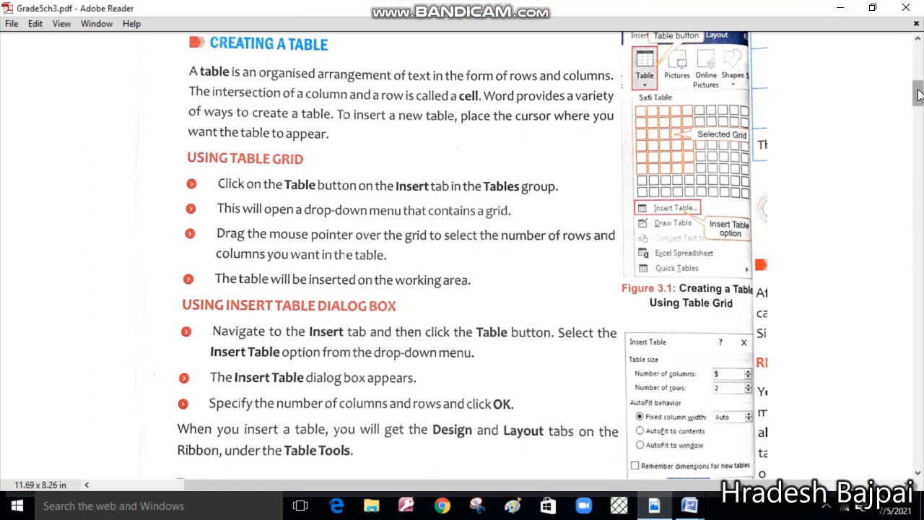
{"action": "left_click_drag", "start_coordinate": [917, 90], "coordinate": [917, 97]}
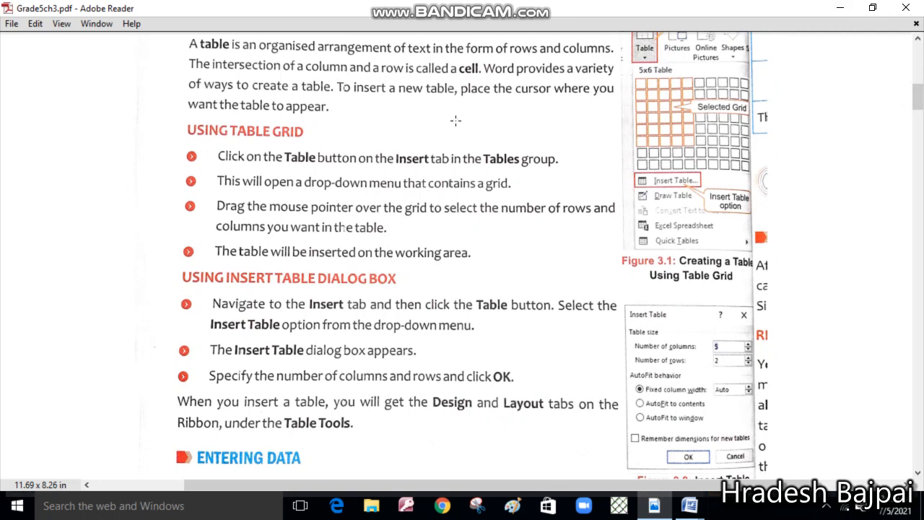
{"action": "mouse_move", "coordinate": [466, 7]}
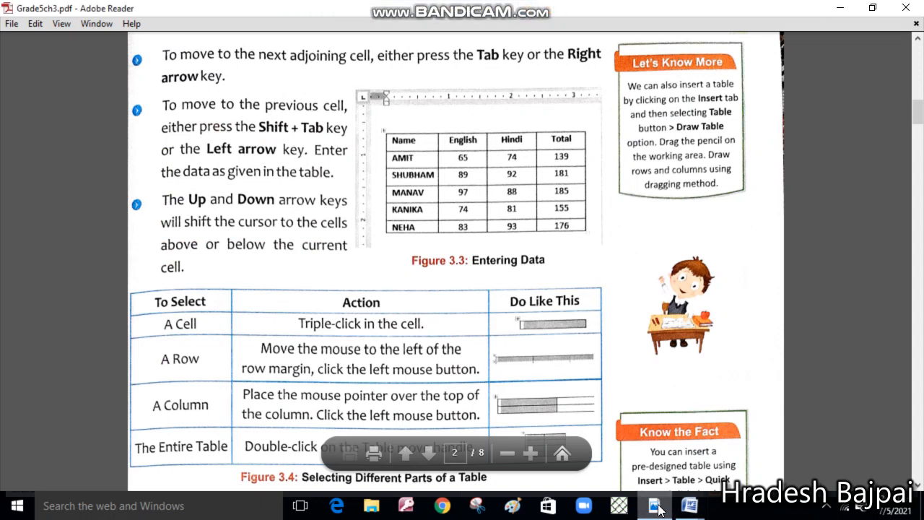
{"action": "mouse_move", "coordinate": [689, 514]}
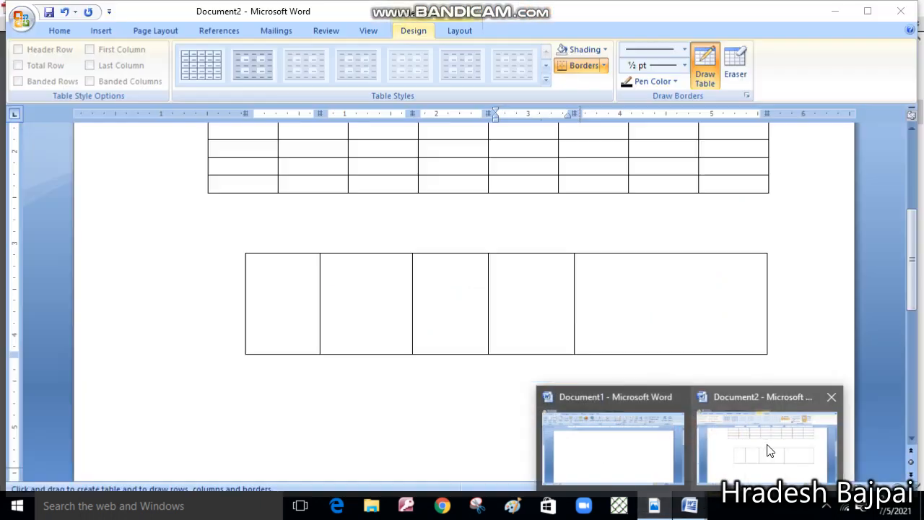
{"action": "left_click", "coordinate": [769, 450]}
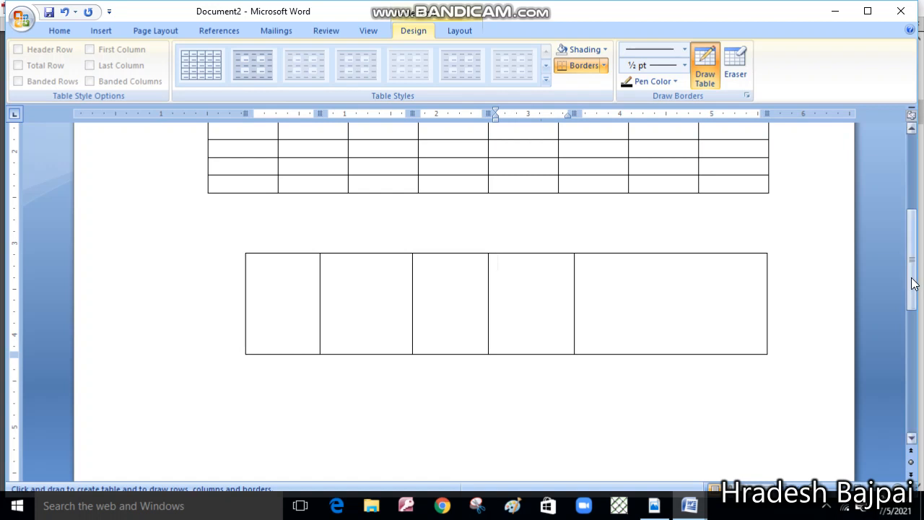
Step: Enter "Name" in the first header cell of the 5-column table
{"action": "left_click_drag", "start_coordinate": [911, 283], "coordinate": [909, 193]}
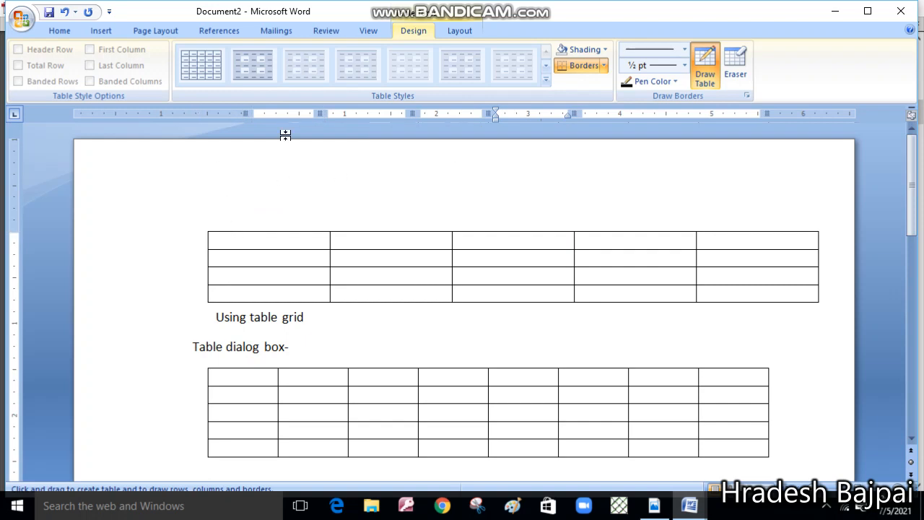
{"action": "left_click", "coordinate": [102, 32]}
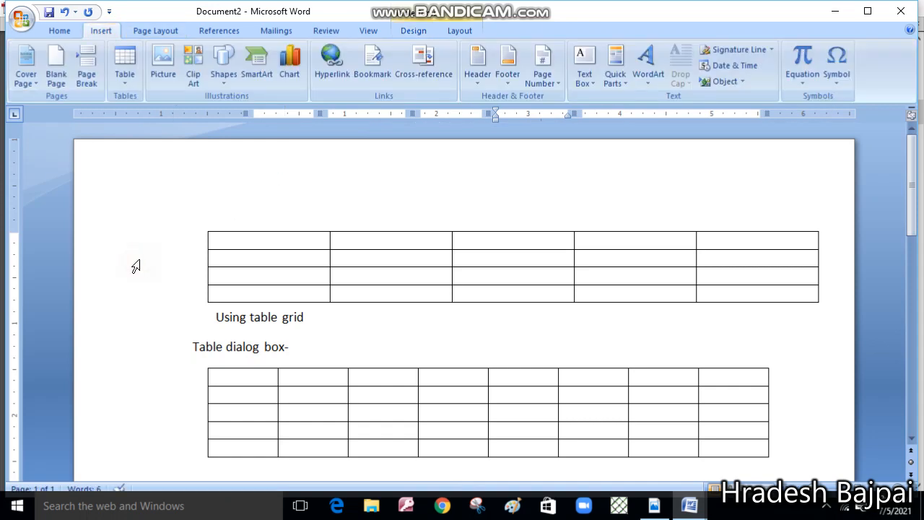
{"action": "left_click", "coordinate": [234, 241]}
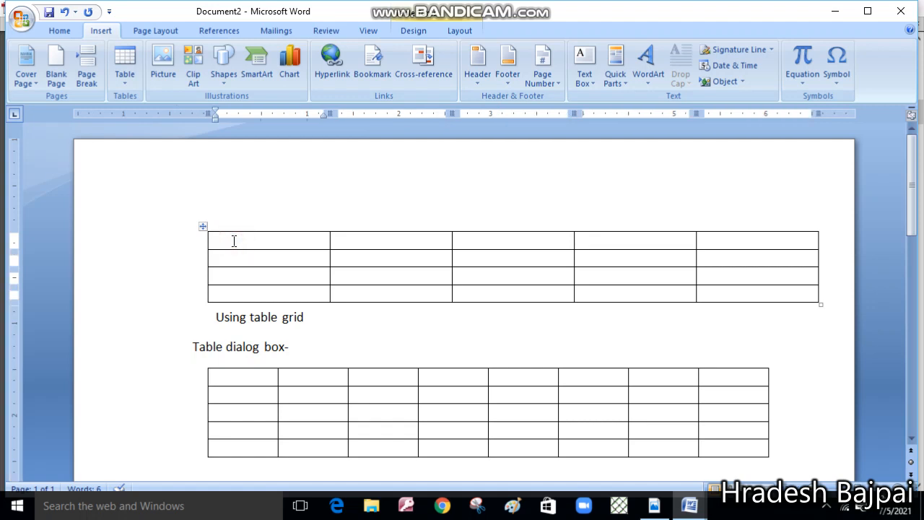
{"action": "type", "text": "Name"}
Step: Move the cursor forward and back cell by cell across the first row of the 5-column table
{"action": "key", "text": "Tab"}
{"action": "key", "text": "Tab"}
{"action": "key", "text": "Tab"}
{"action": "key", "text": "Tab"}
{"action": "key", "text": "shift+Tab"}
{"action": "key", "text": "shift+Tab"}
{"action": "key", "text": "shift+Tab"}
{"action": "key", "text": "shift+Tab"}
{"action": "key", "text": "Tab"}
{"action": "key", "text": "Tab"}
{"action": "key", "text": "Tab"}
{"action": "key", "text": "Tab"}
Step: Enter "Class" in the second header cell and continue to the third cell
{"action": "left_click", "coordinate": [350, 242]}
{"action": "type", "text": "Class"}
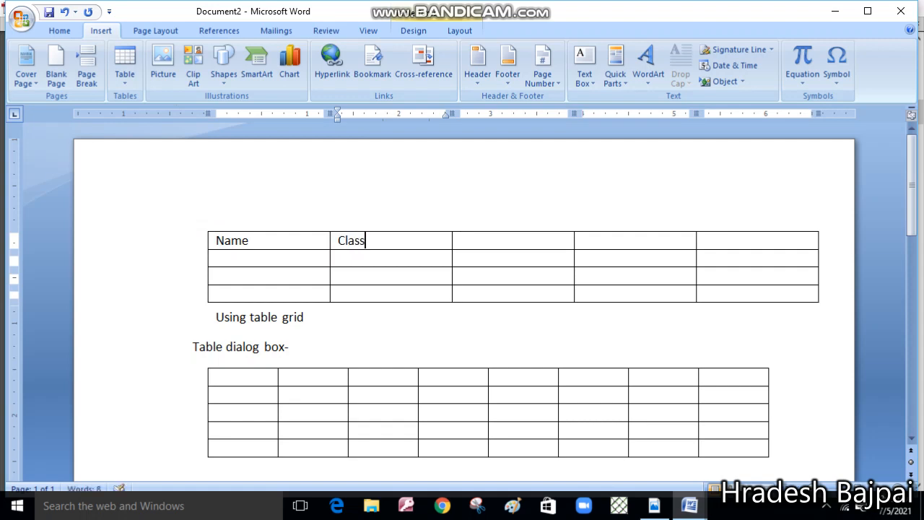
{"action": "key", "text": "Tab"}
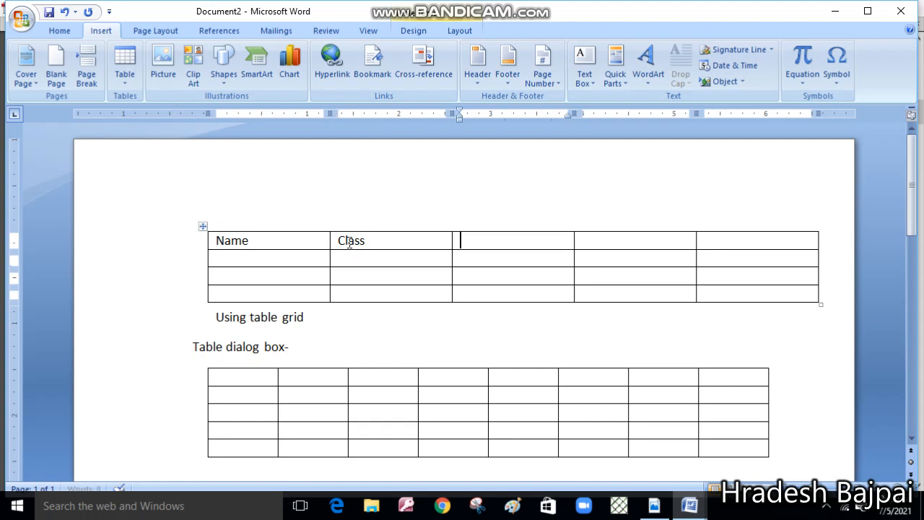
Step: Move the cursor up, down and sideways between neighbouring cells, returning to the third header cell
{"action": "key", "text": "Down"}
{"action": "key", "text": "Up"}
{"action": "key", "text": "Down"}
{"action": "key", "text": "Right"}
{"action": "key", "text": "Left"}
{"action": "key", "text": "Left"}
{"action": "key", "text": "Left"}
{"action": "key", "text": "Right"}
{"action": "key", "text": "Right"}
{"action": "key", "text": "Right"}
{"action": "key", "text": "Up"}
{"action": "key", "text": "Up"}
{"action": "key", "text": "Left"}
Step: Enter the headings "Subject", "Address" and "Contact no." in the third, fourth and fifth header cells
{"action": "type", "text": "Subjac"}
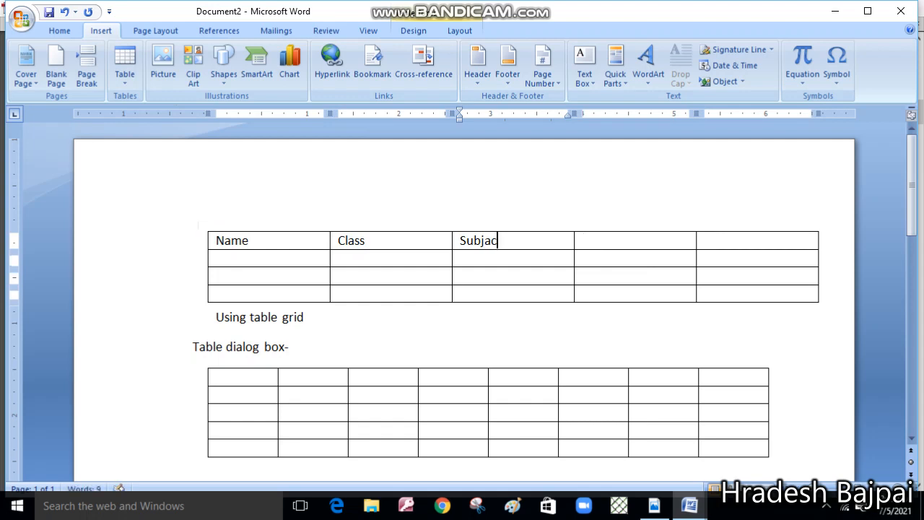
{"action": "key", "text": "BackSpace"}
{"action": "key", "text": "BackSpace"}
{"action": "type", "text": "ect"}
{"action": "key", "text": "Tab"}
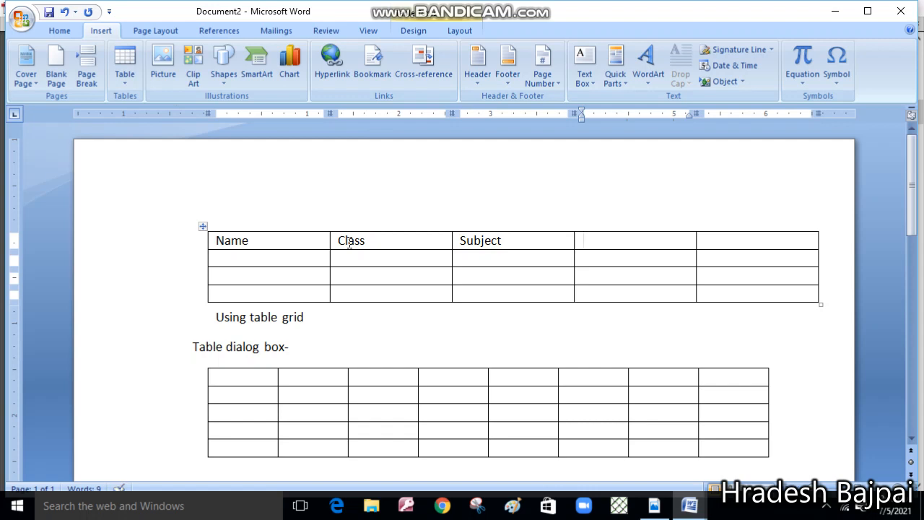
{"action": "type", "text": "Address"}
{"action": "key", "text": "Tab"}
{"action": "type", "text": "Contact no."}
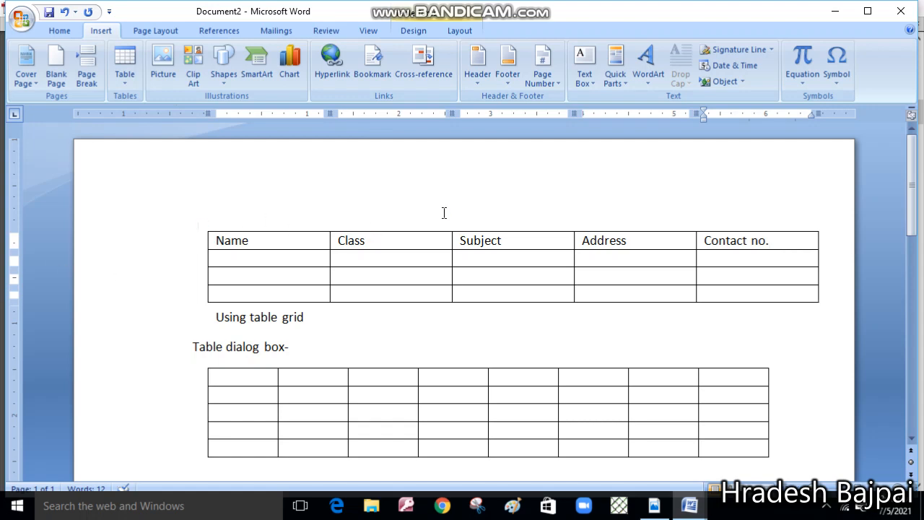
Step: Mark the columns and rows of the 5-column table with red pencil strokes using the screen recorder's drawing tools
{"action": "mouse_move", "coordinate": [539, 6]}
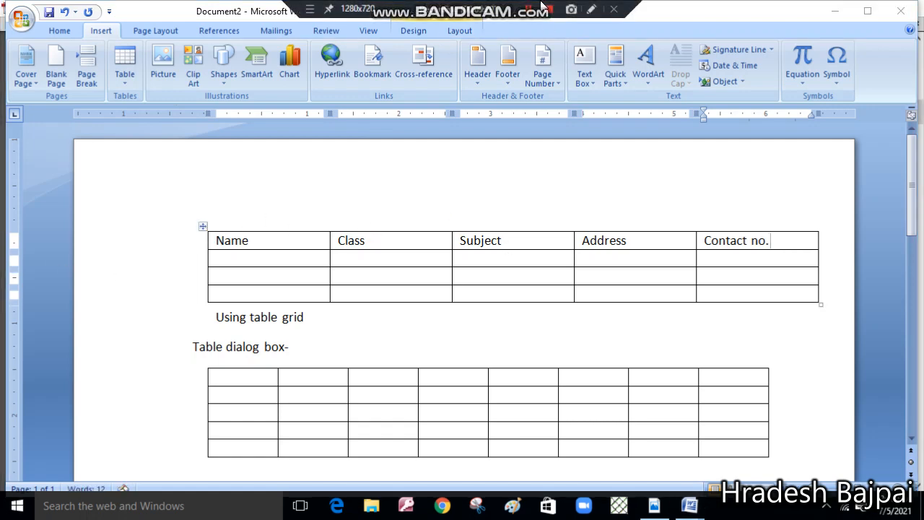
{"action": "left_click", "coordinate": [591, 10]}
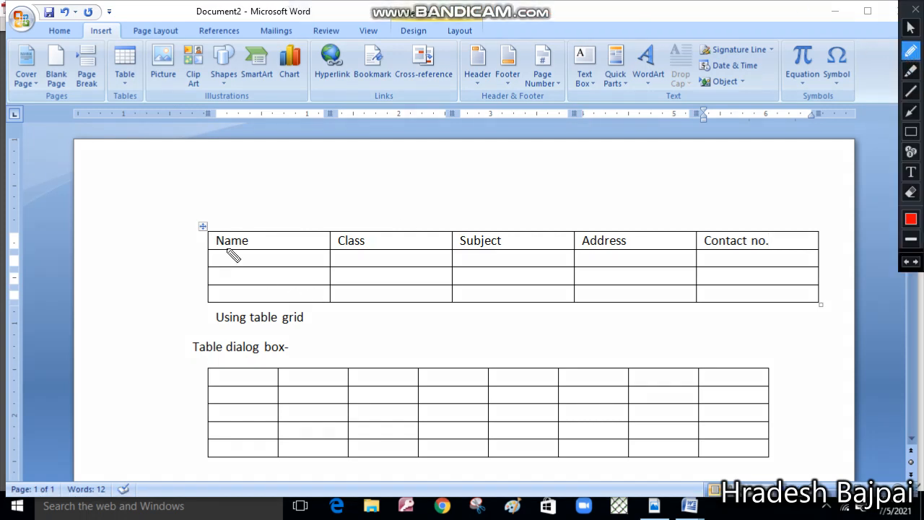
{"action": "left_click", "coordinate": [287, 209]}
{"action": "left_click", "coordinate": [262, 237]}
{"action": "mouse_move", "coordinate": [262, 236]}
{"action": "left_mouse_down"}
{"action": "mouse_move", "coordinate": [260, 211]}
{"action": "mouse_move", "coordinate": [270, 275]}
{"action": "left_mouse_up"}
{"action": "left_click_drag", "start_coordinate": [420, 215], "coordinate": [420, 272]}
{"action": "left_click_drag", "start_coordinate": [546, 162], "coordinate": [541, 279]}
{"action": "left_click_drag", "start_coordinate": [647, 213], "coordinate": [653, 278]}
{"action": "left_click_drag", "start_coordinate": [786, 189], "coordinate": [805, 311]}
{"action": "left_click_drag", "start_coordinate": [183, 242], "coordinate": [273, 246]}
{"action": "mouse_move", "coordinate": [191, 262]}
{"action": "left_mouse_down"}
{"action": "mouse_move", "coordinate": [243, 264]}
{"action": "mouse_move", "coordinate": [244, 277]}
{"action": "left_mouse_up"}
{"action": "left_click_drag", "start_coordinate": [193, 295], "coordinate": [230, 295]}
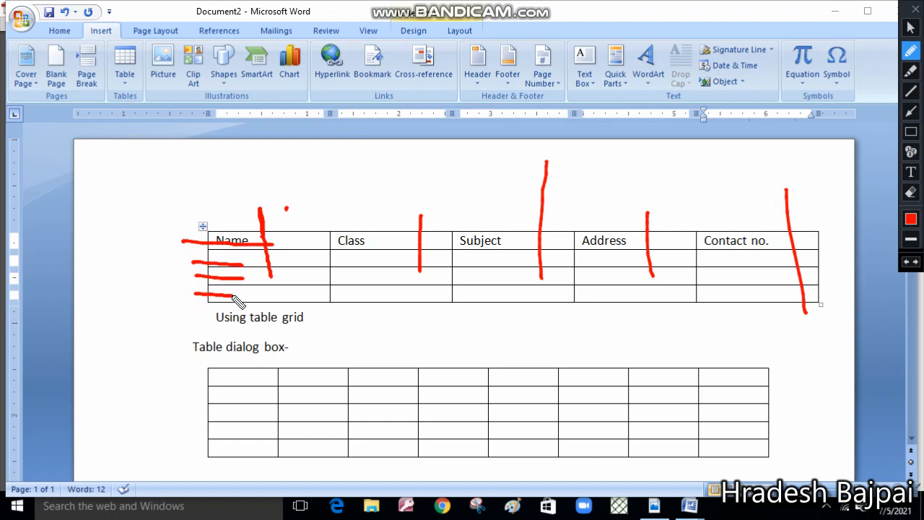
{"action": "left_click", "coordinate": [453, 251]}
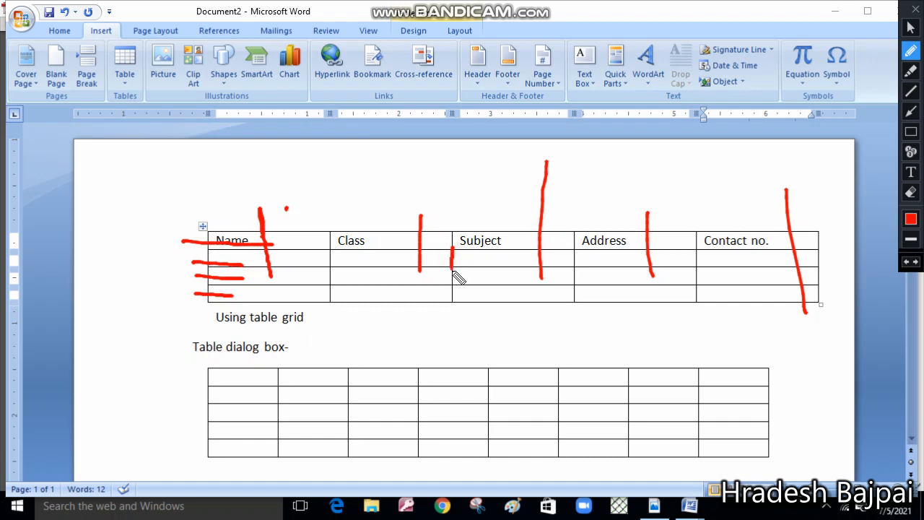